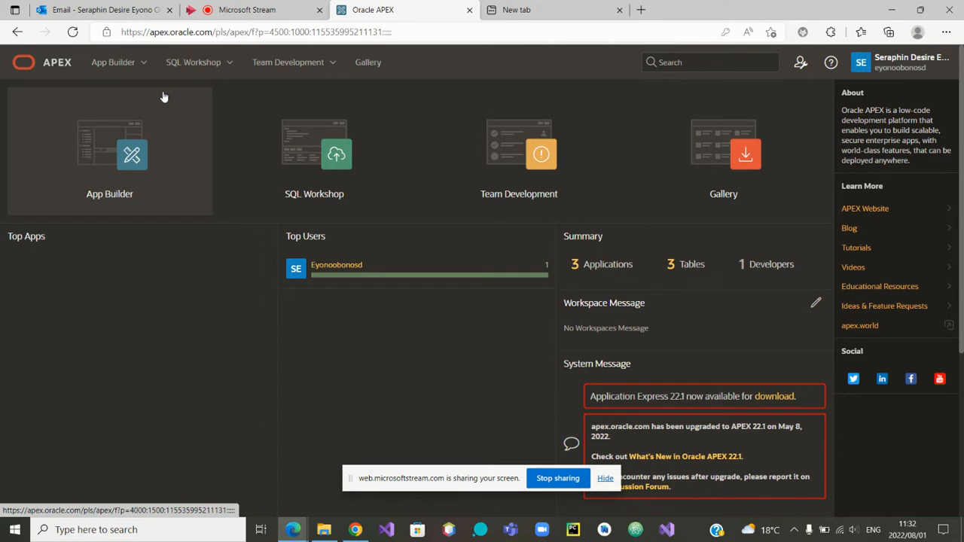
# Step: Open page 22, Step 3 : Assign course to lecturer, of the CMSAPP2 application in the Page Designer
pyautogui.click(117, 146)
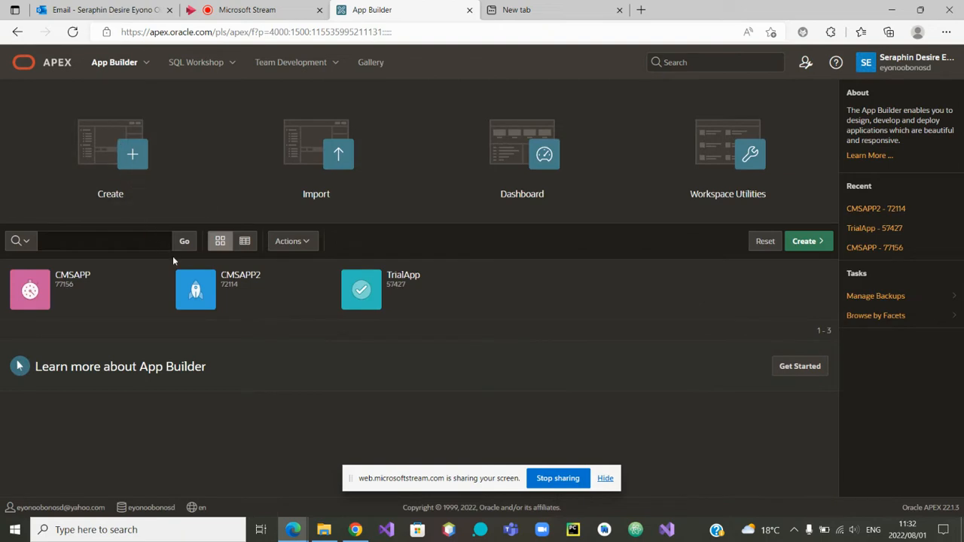
pyautogui.click(256, 298)
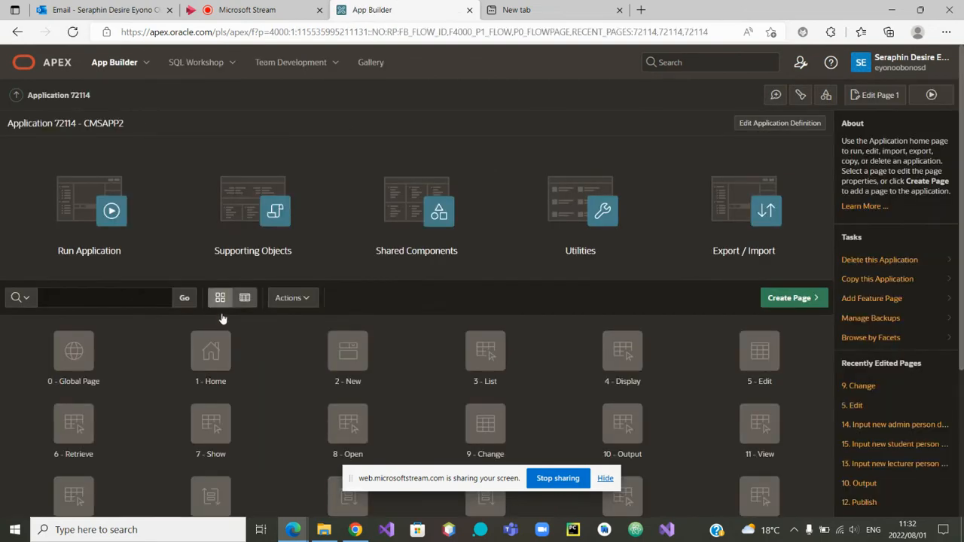
pyautogui.scroll(-3, 174, 336)
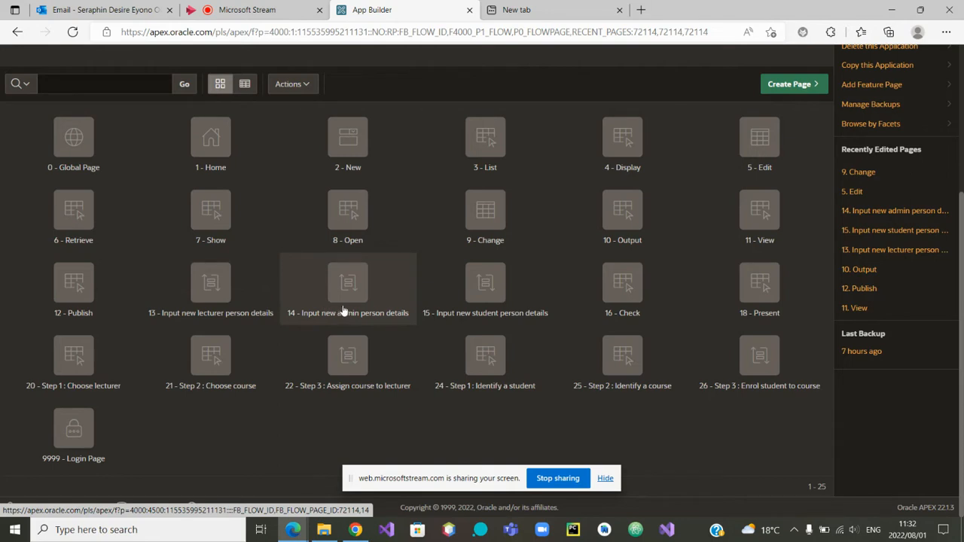
pyautogui.click(350, 369)
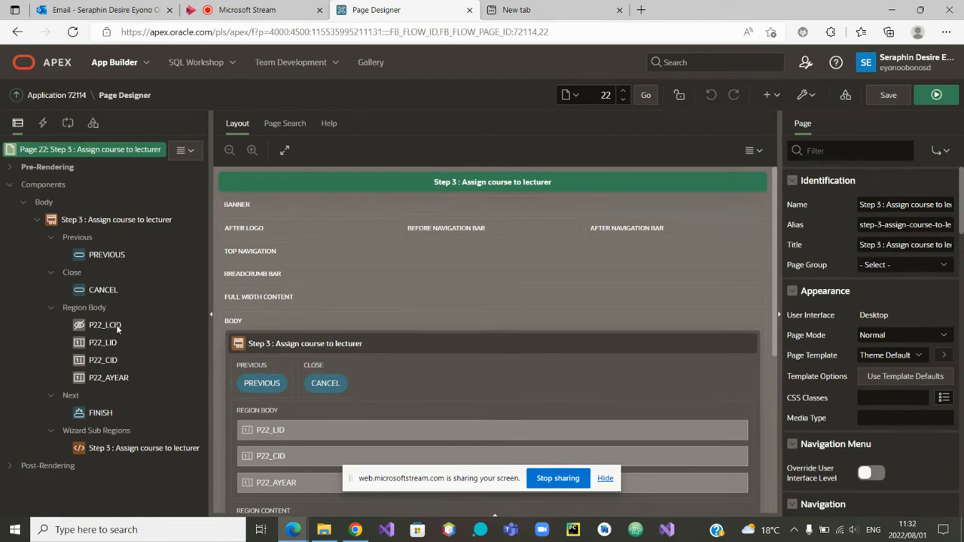
# Step: Examine the source and primary key settings of the P22_LCID item
pyautogui.click(106, 325)
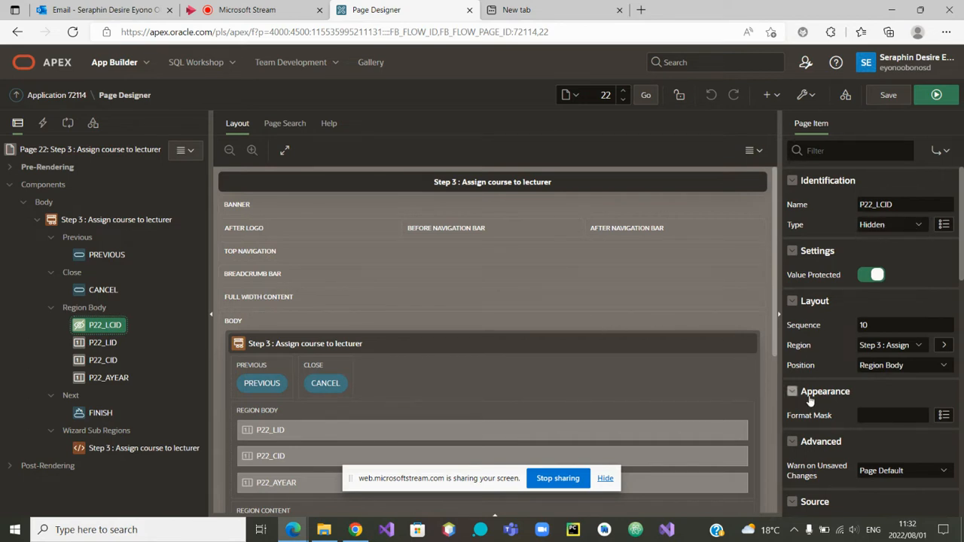
pyautogui.scroll(-3, 828, 402)
pyautogui.scroll(-5, 828, 403)
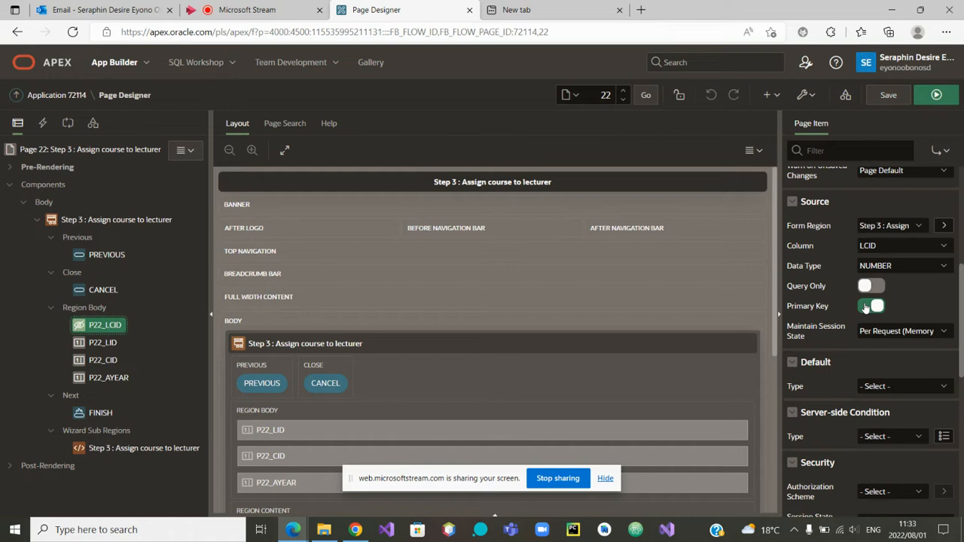
# Step: Open page 5, Edit, from the application's page list, run it to view its grid, and close the preview
pyautogui.click(63, 98)
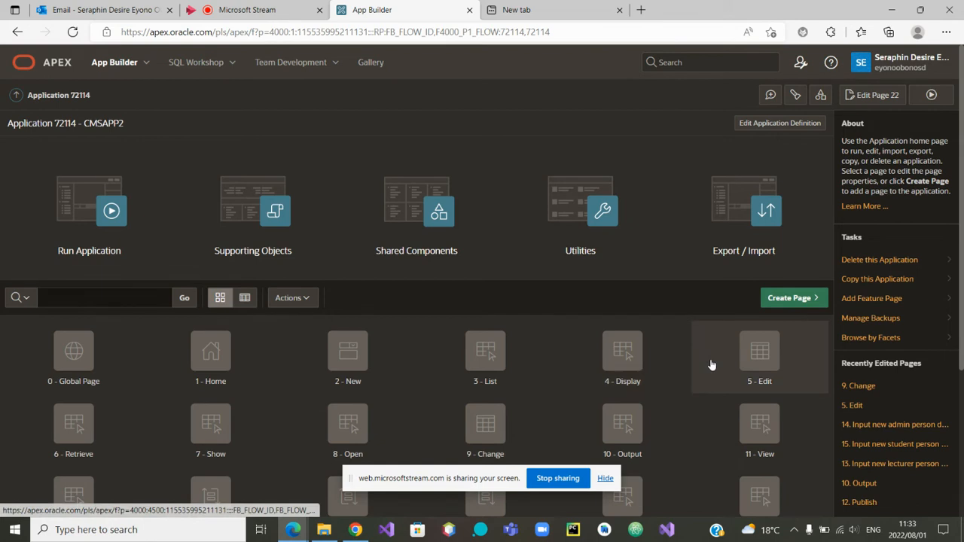
pyautogui.scroll(-2, 712, 366)
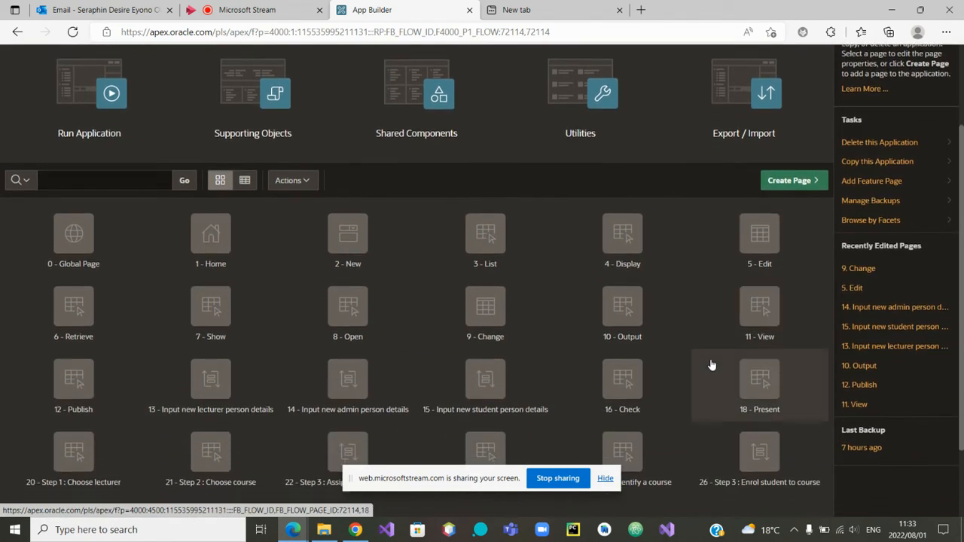
pyautogui.scroll(-2, 711, 365)
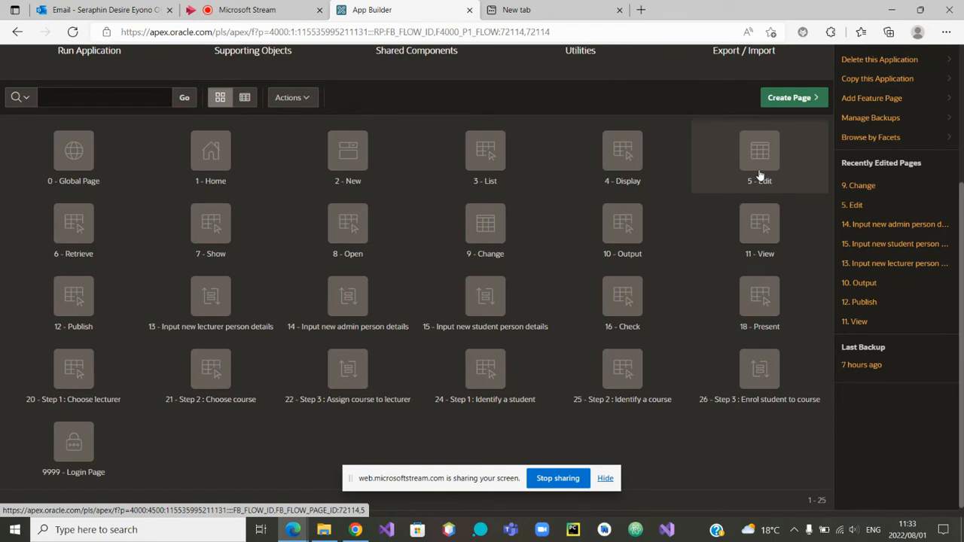
pyautogui.click(761, 175)
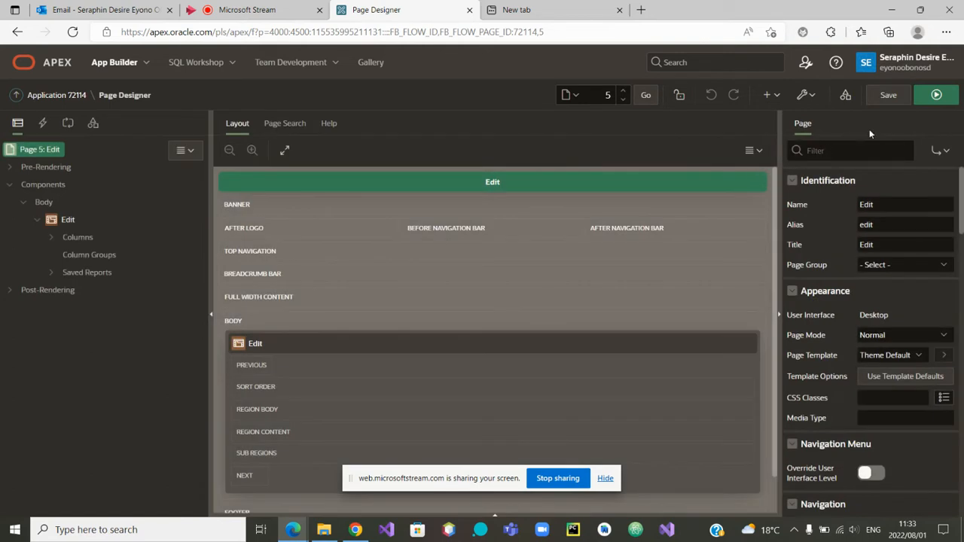
pyautogui.click(936, 96)
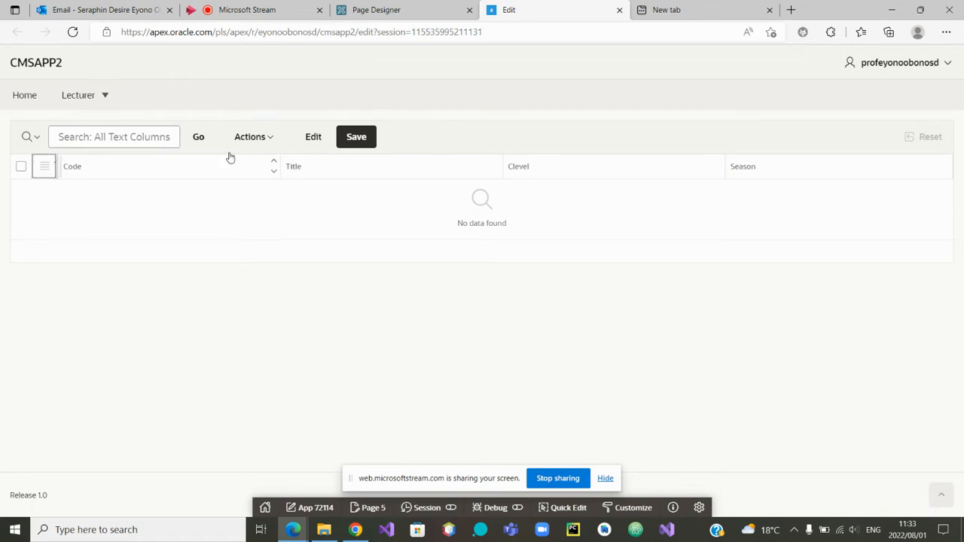
pyautogui.click(619, 10)
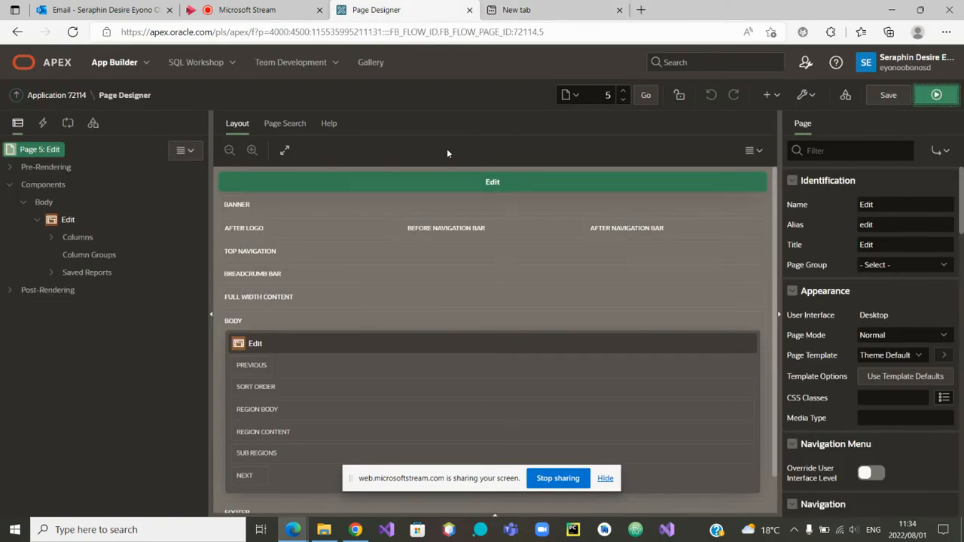
# Step: Open page 9, Change, from the application's page list, run it to view its grid, and close the preview
pyautogui.click(58, 99)
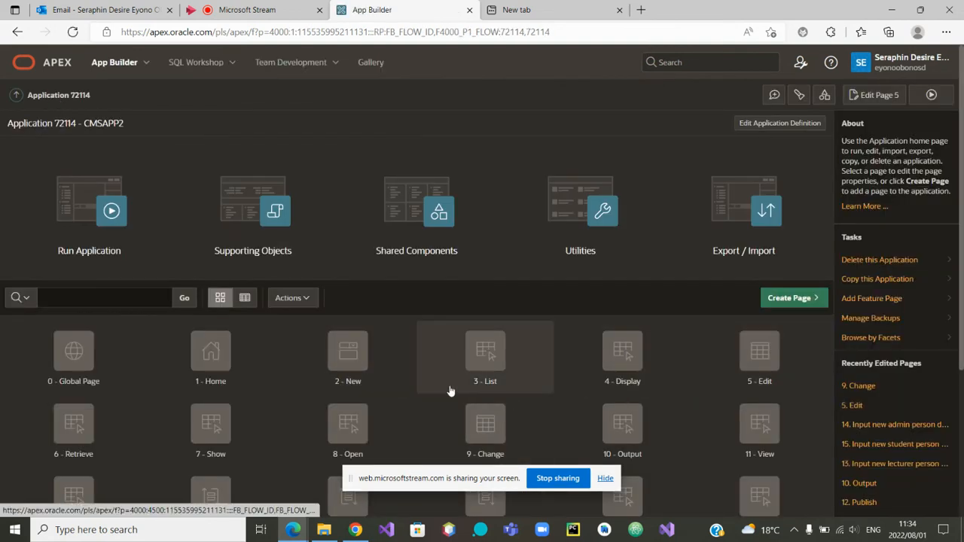
pyautogui.scroll(-1, 450, 389)
pyautogui.click(482, 351)
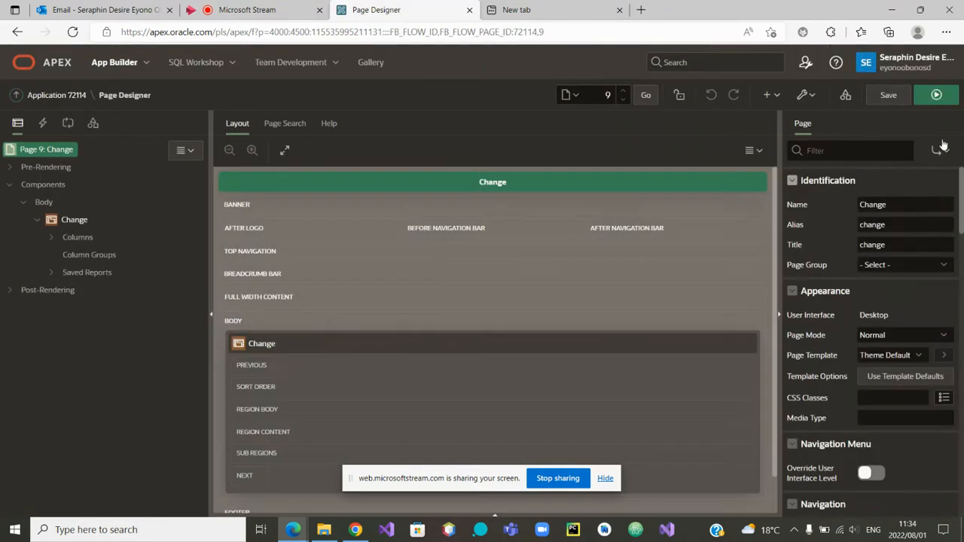
pyautogui.click(936, 96)
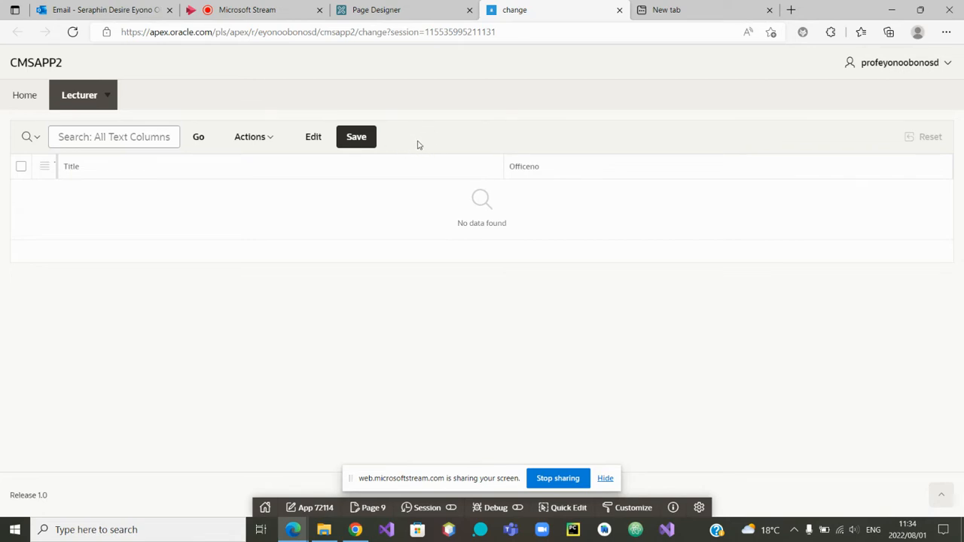
pyautogui.click(619, 10)
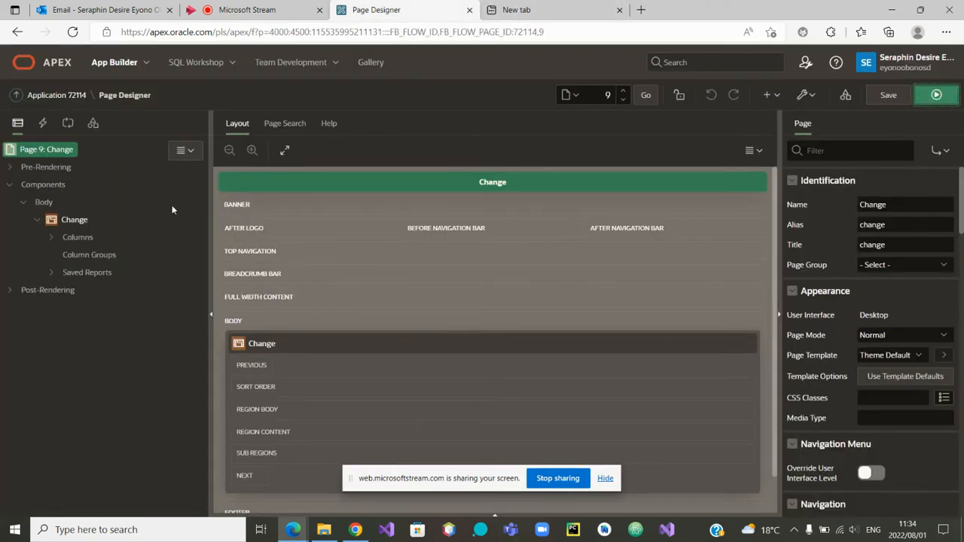
# Step: Allow the Add Row operation for the Change interactive grid, save the page, and run it to check the grid
pyautogui.click(75, 221)
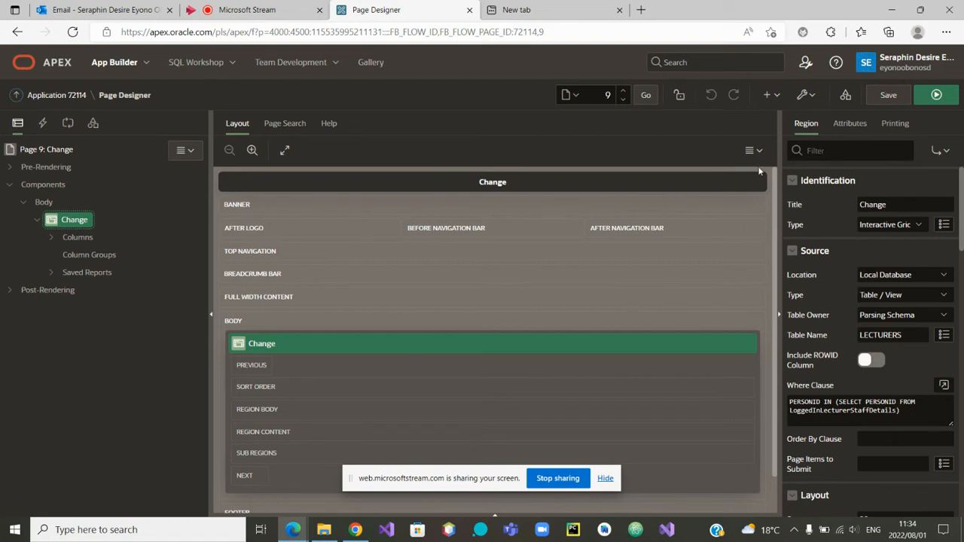
pyautogui.click(850, 126)
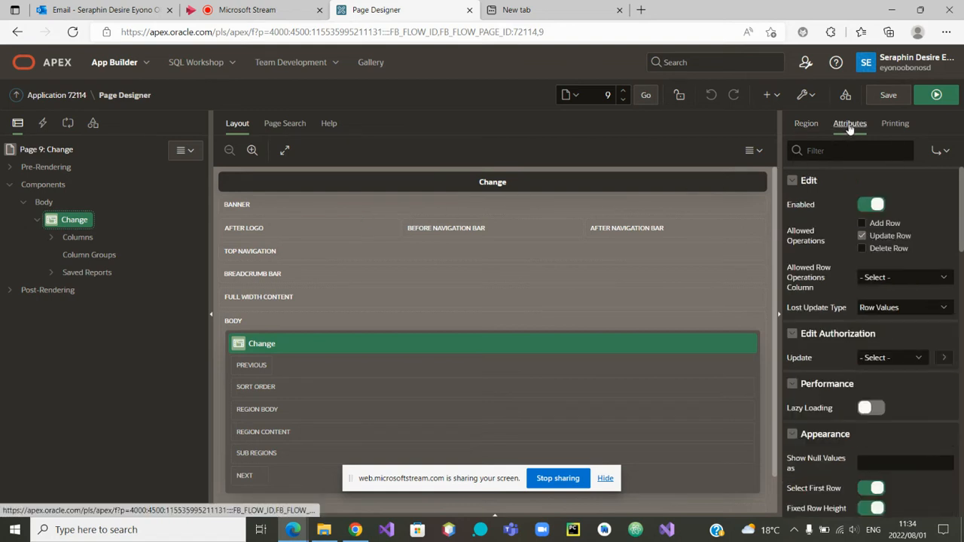
pyautogui.click(862, 224)
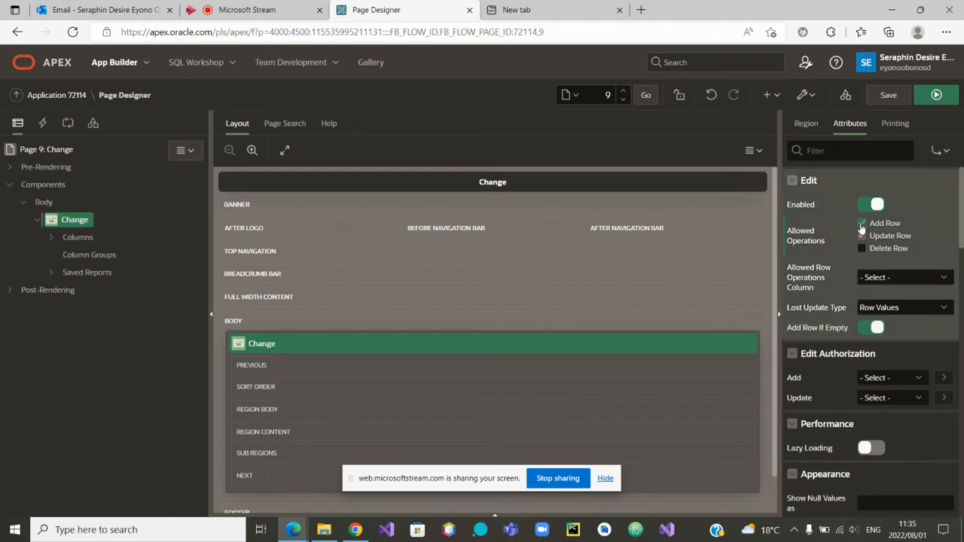
pyautogui.click(878, 97)
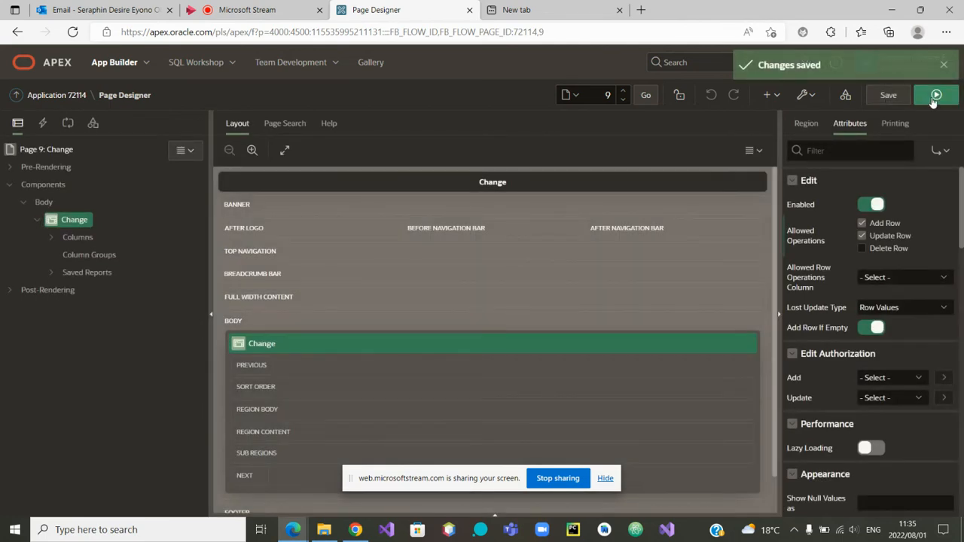
pyautogui.click(936, 95)
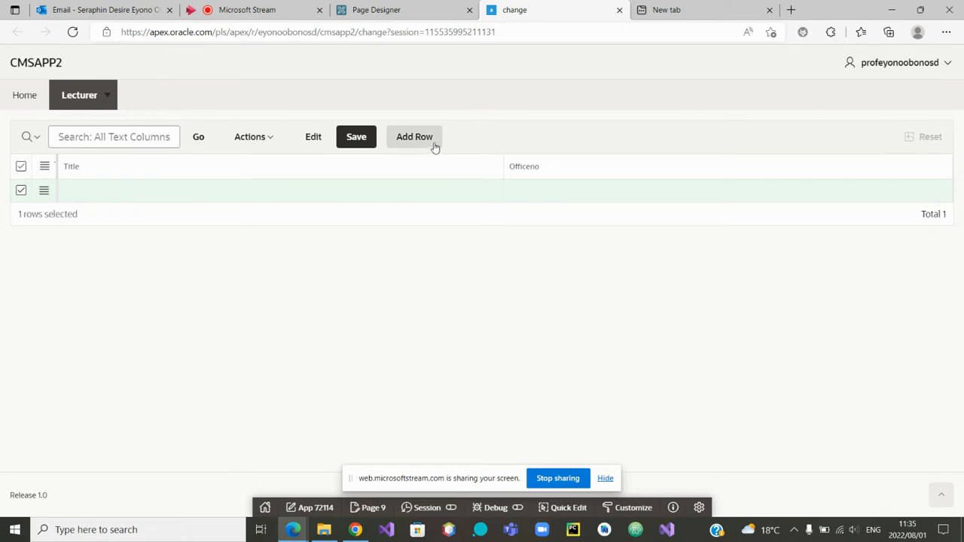
pyautogui.click(619, 10)
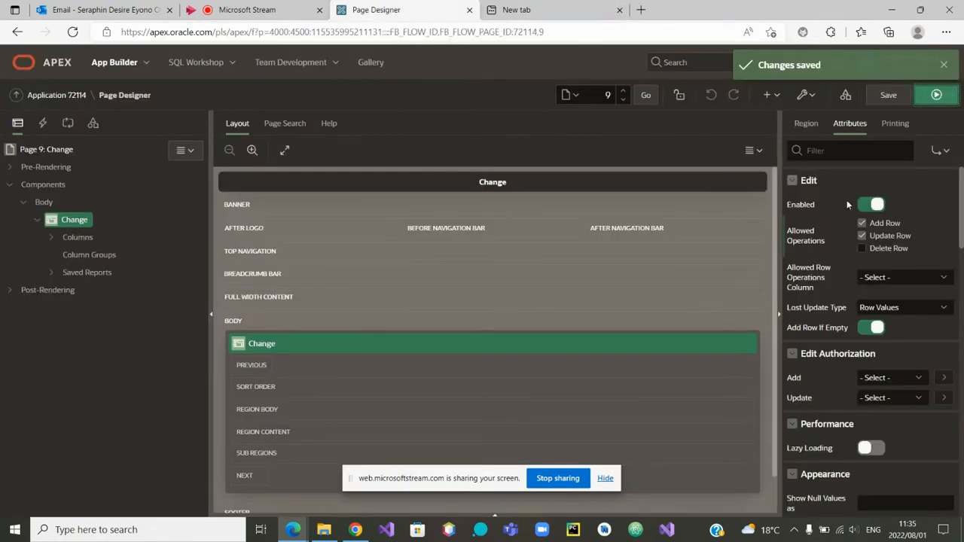
# Step: Disallow the Add Row operation for the Change grid, keep Update Row allowed, and save the page
pyautogui.click(862, 226)
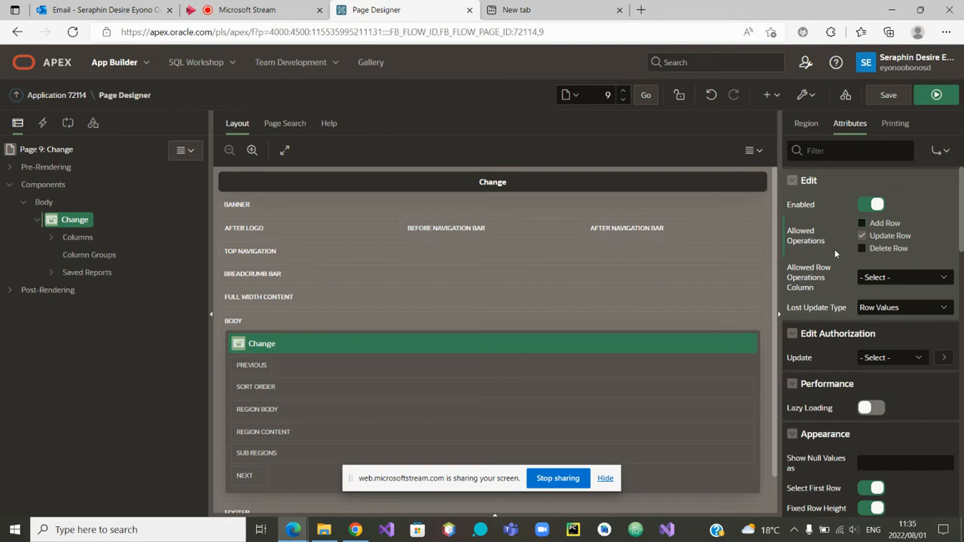
pyautogui.click(862, 236)
pyautogui.click(889, 96)
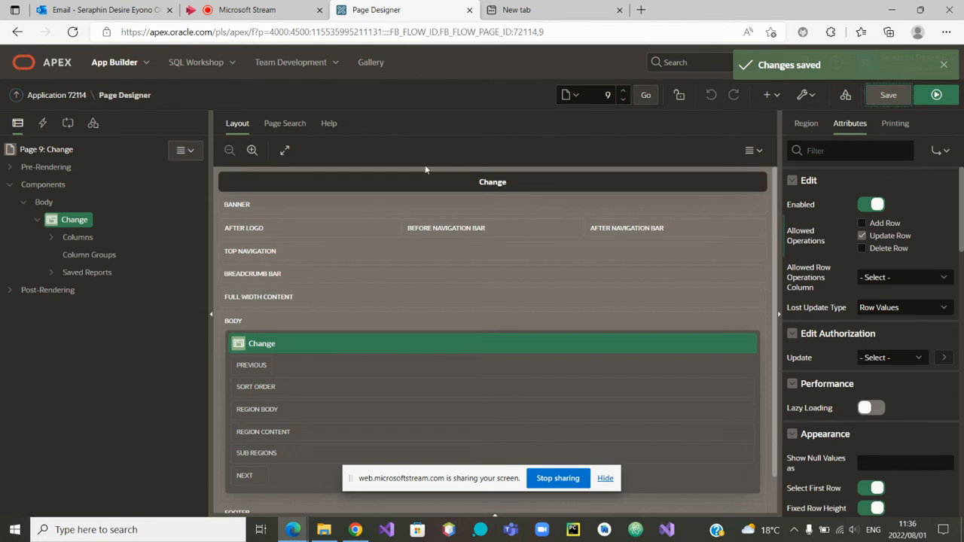
# Step: Run the CMSAPP2 application, view the Courses entries of the Lecturer navigation, and close the preview
pyautogui.click(63, 100)
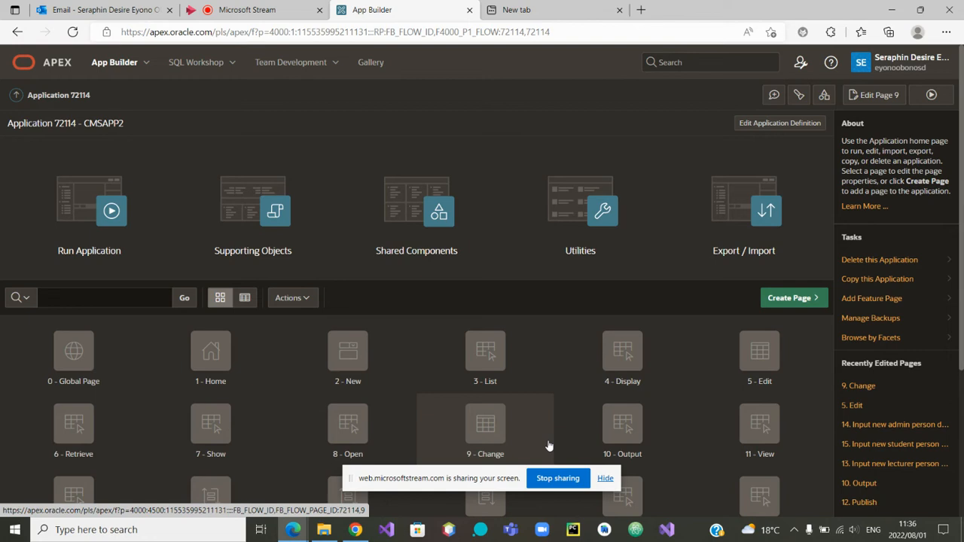
pyautogui.scroll(-1, 549, 446)
pyautogui.scroll(1, 549, 446)
pyautogui.click(116, 232)
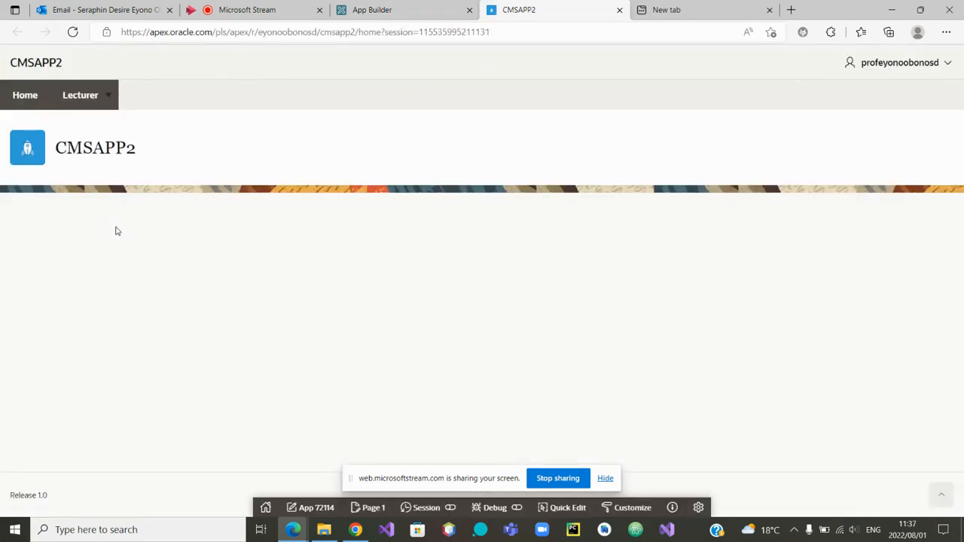
pyautogui.click(110, 98)
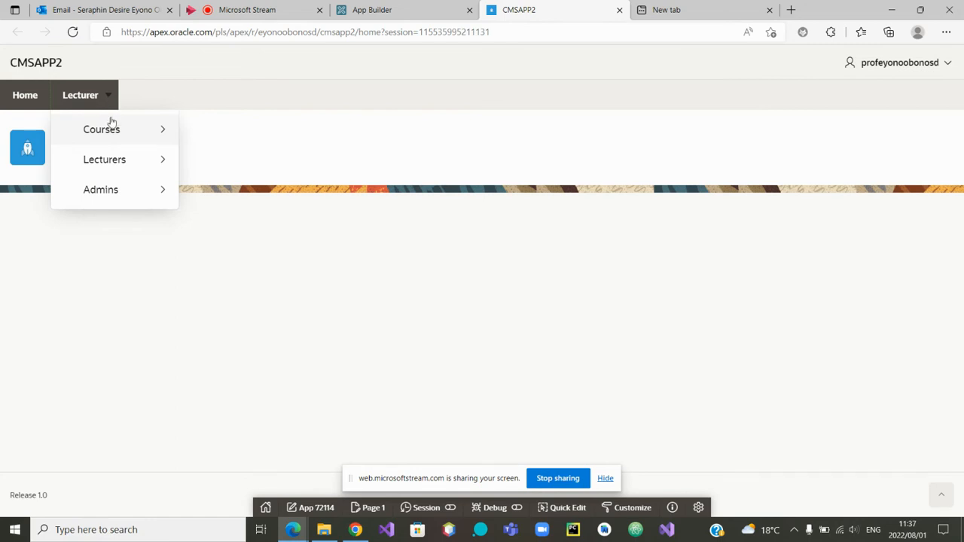
pyautogui.moveTo(110, 134)
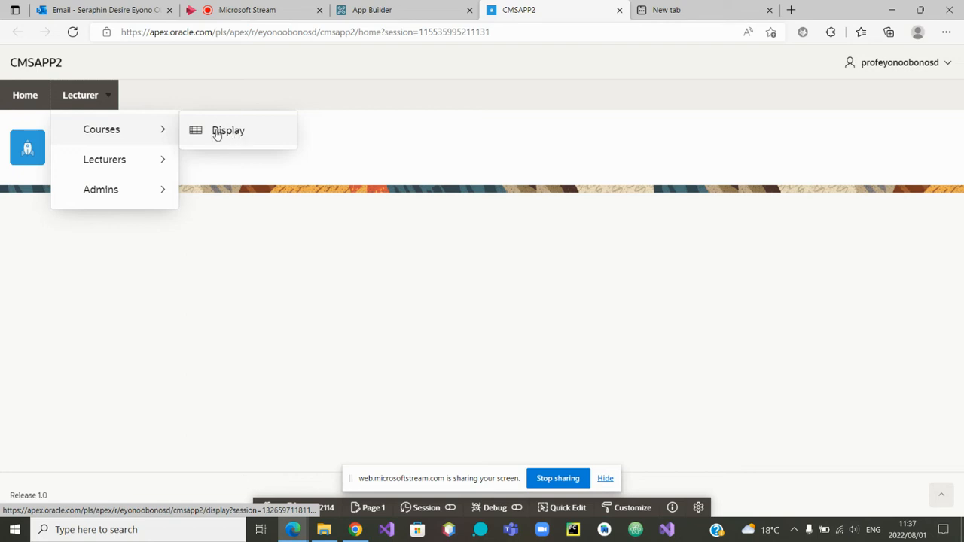
pyautogui.click(620, 10)
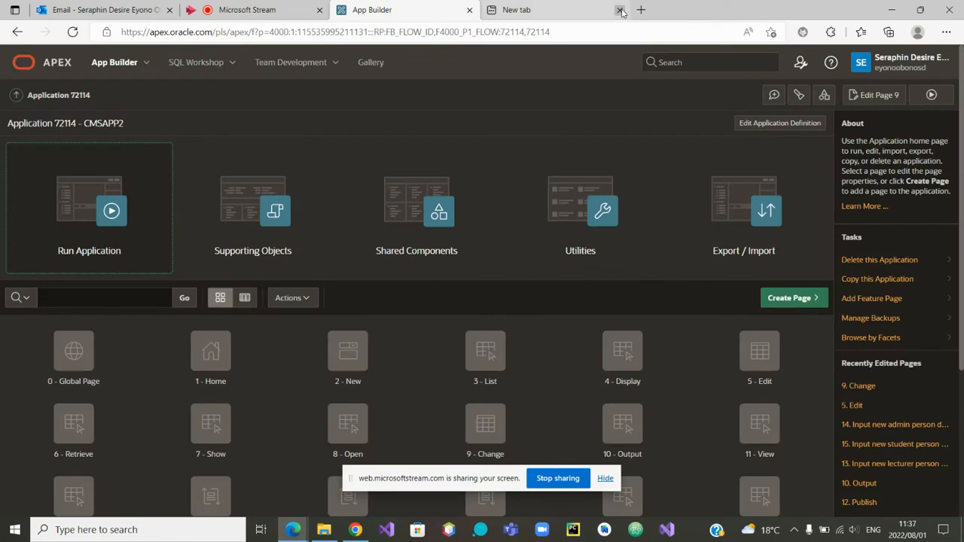
# Step: Open page 4, Display, and read the full source table name of its Display region
pyautogui.scroll(-2, 273, 371)
pyautogui.scroll(-1, 273, 371)
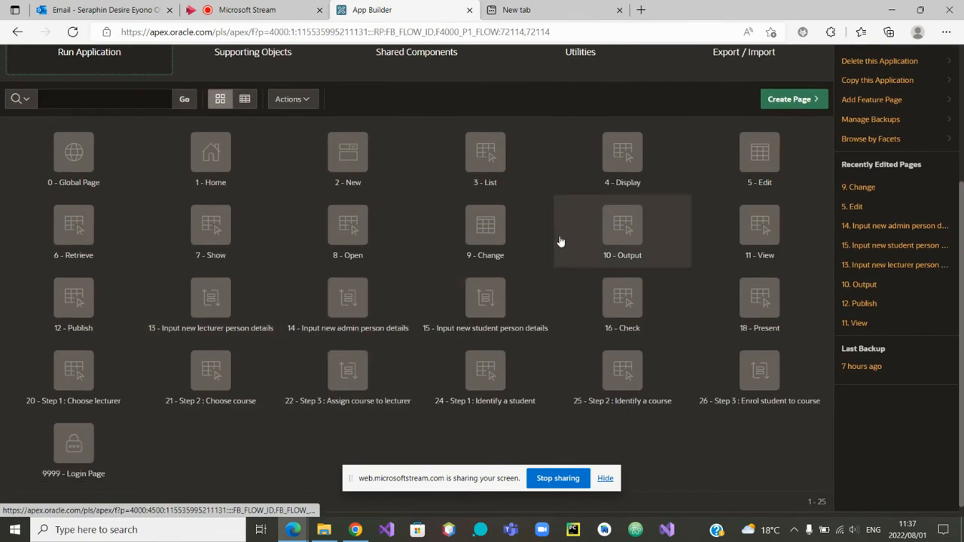
pyautogui.click(622, 162)
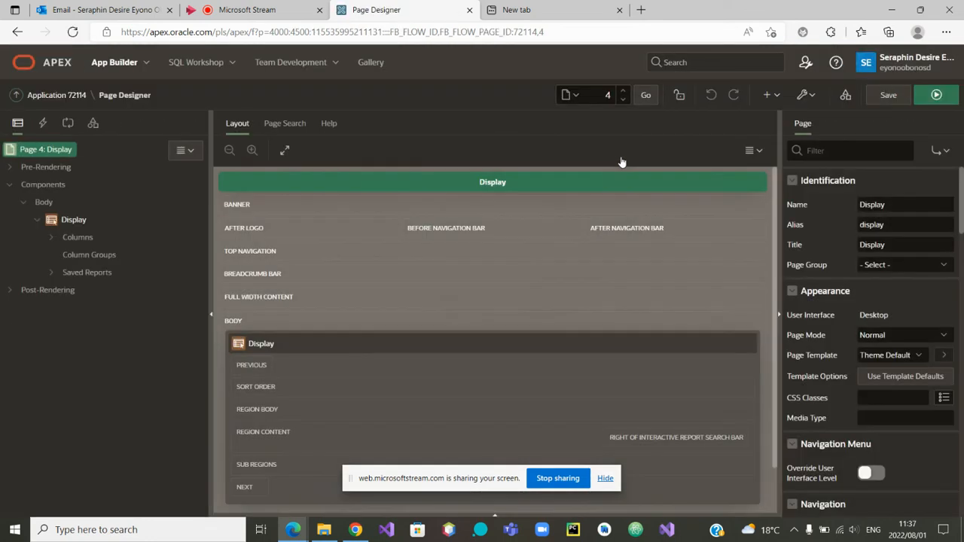
pyautogui.click(74, 220)
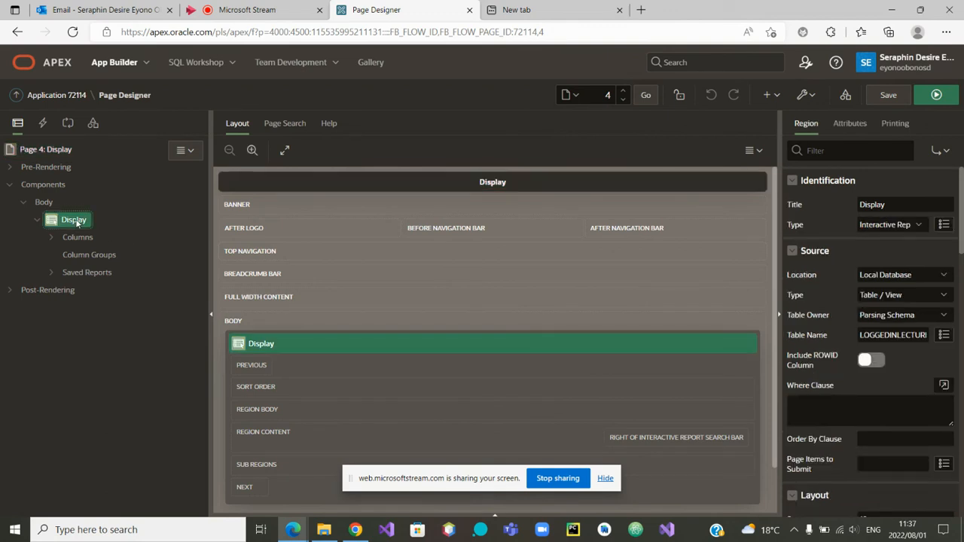
pyautogui.click(880, 335)
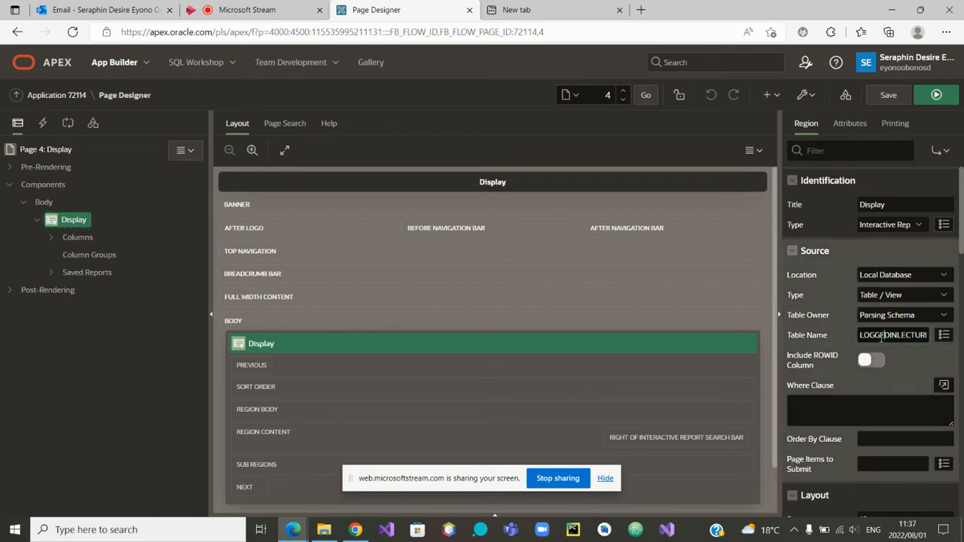
pyautogui.press('Right')
pyautogui.press('Right')
pyautogui.press('Right')
pyautogui.press('Right')
pyautogui.press('Right')
pyautogui.press('Right')
pyautogui.press('Right')
pyautogui.press('Right')
pyautogui.press('Right')
pyautogui.press('Right')
pyautogui.press('Right')
pyautogui.press('Right')
pyautogui.press('Right')
pyautogui.press('Right')
pyautogui.press('Right')
pyautogui.press('Right')
pyautogui.press('Right')
pyautogui.press('Right')
pyautogui.press('Left')
pyautogui.press('Left')
pyautogui.press('Left')
pyautogui.press('Left')
pyautogui.press('Left')
pyautogui.press('Left')
pyautogui.press('Left')
pyautogui.press('Left')
pyautogui.press('Left')
pyautogui.press('Left')
pyautogui.press('Left')
pyautogui.press('Left')
pyautogui.press('Left')
pyautogui.press('Left')
pyautogui.press('Left')
pyautogui.press('Left')
pyautogui.press('Left')
pyautogui.press('Left')
pyautogui.press('Left')
pyautogui.press('Left')
# Step: Return to the application home, run CMSAPP2, view the Lecturers entries of the Lecturer navigation, and close the preview
pyautogui.click(67, 103)
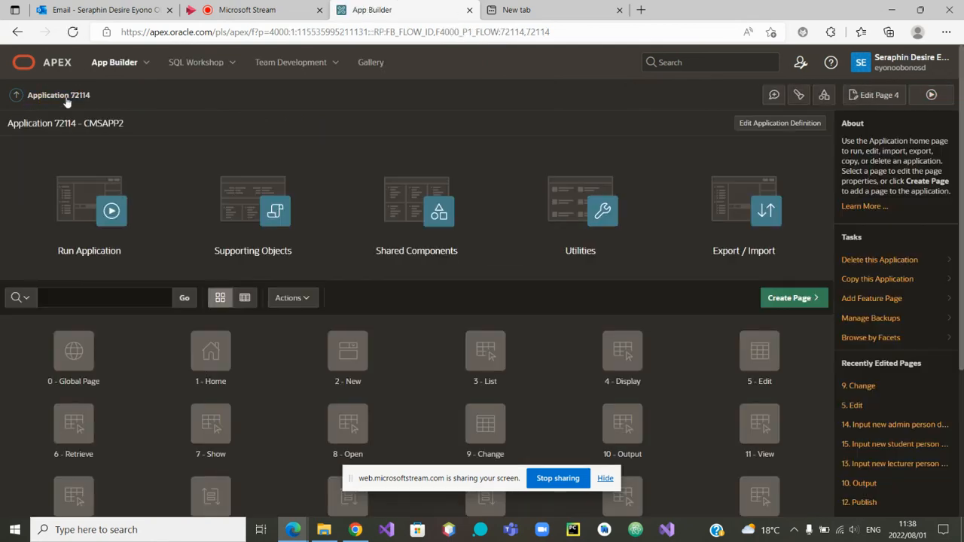
pyautogui.scroll(-1, 159, 374)
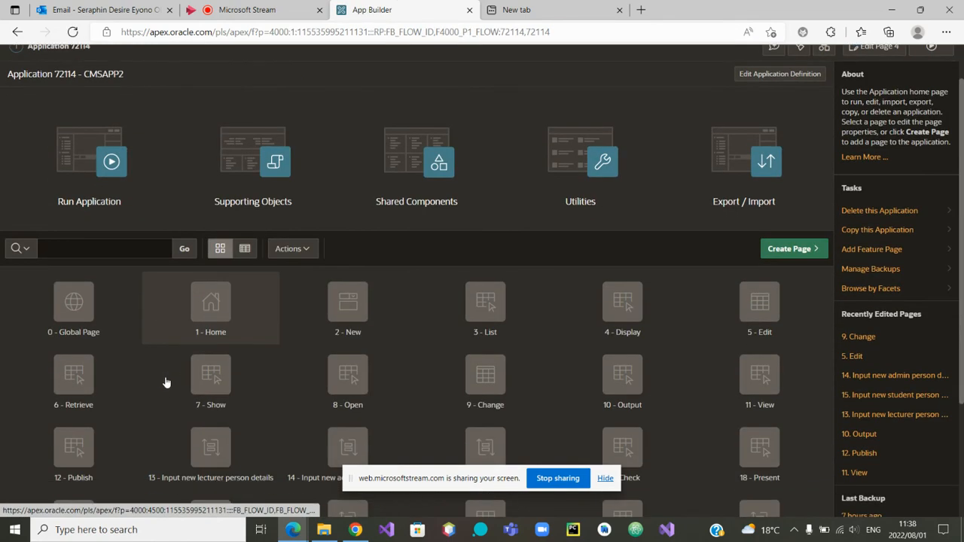
pyautogui.click(98, 174)
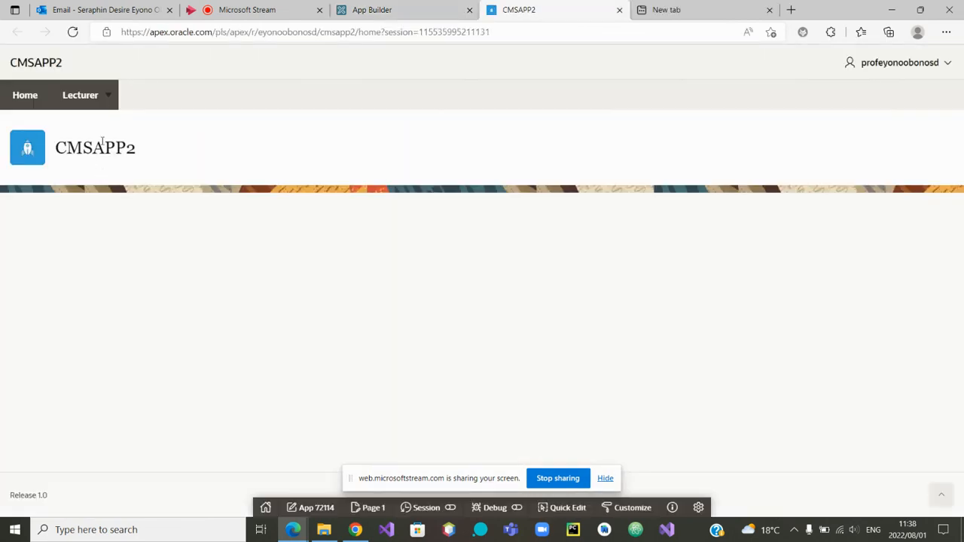
pyautogui.click(108, 98)
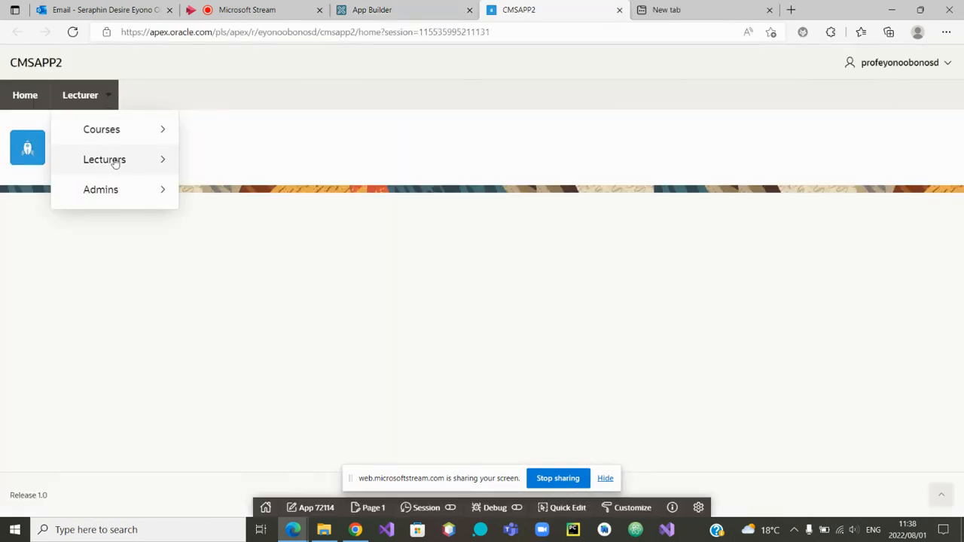
pyautogui.moveTo(114, 161)
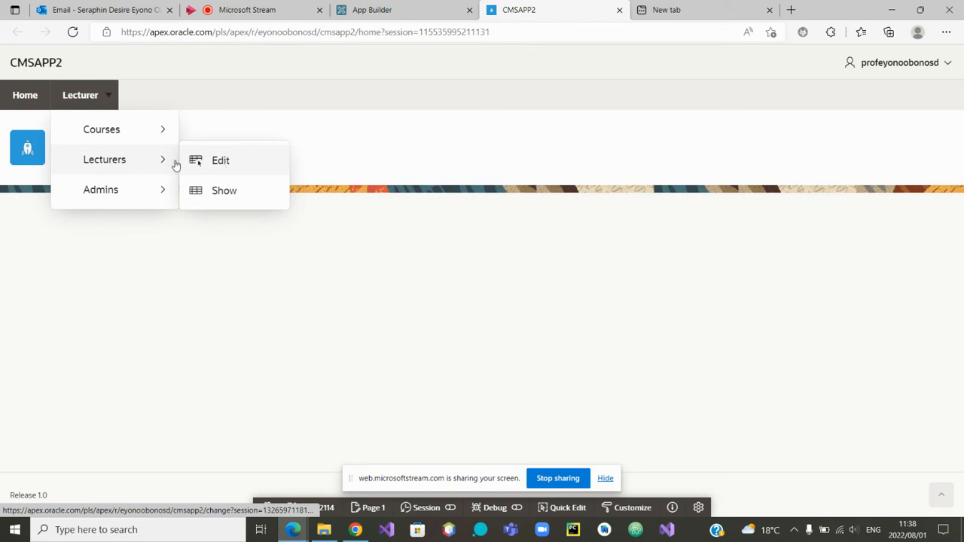
pyautogui.click(620, 10)
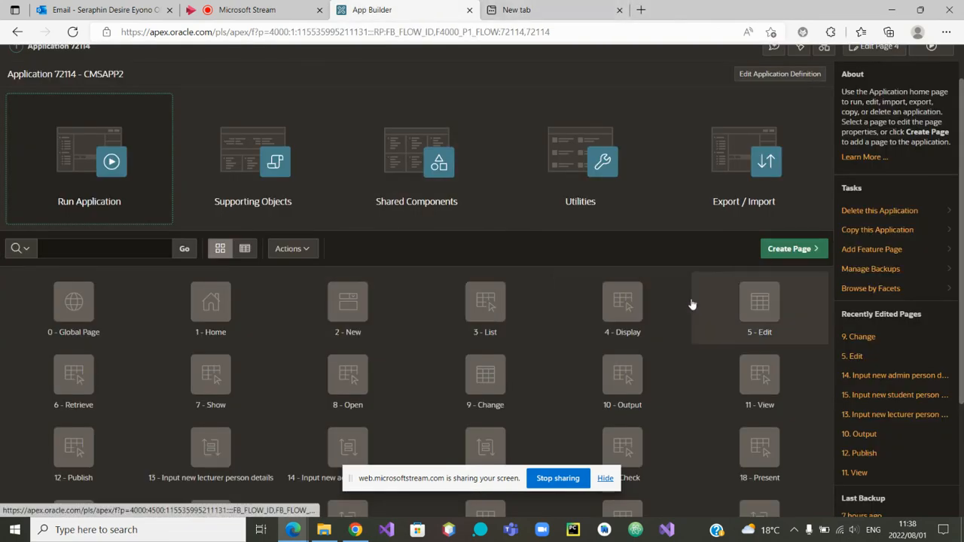
# Step: Open page 9, Change, and examine the Where Clause in the source of its Change interactive grid
pyautogui.scroll(-1, 751, 307)
pyautogui.scroll(-2, 751, 307)
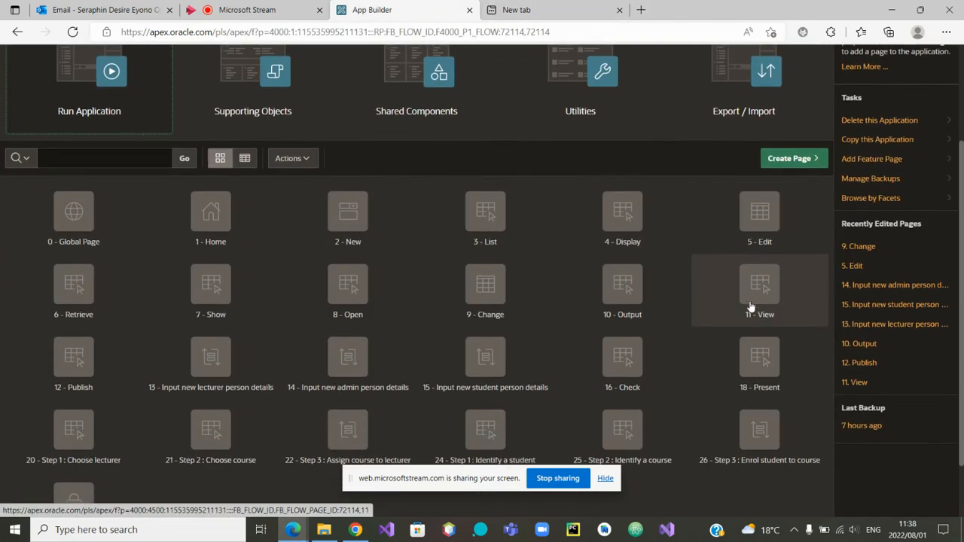
pyautogui.scroll(1, 751, 308)
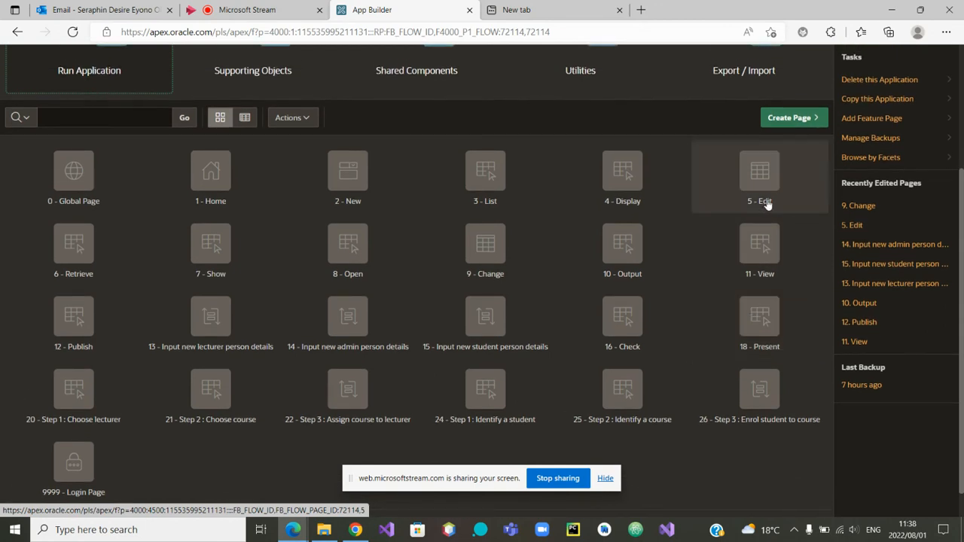
pyautogui.click(494, 259)
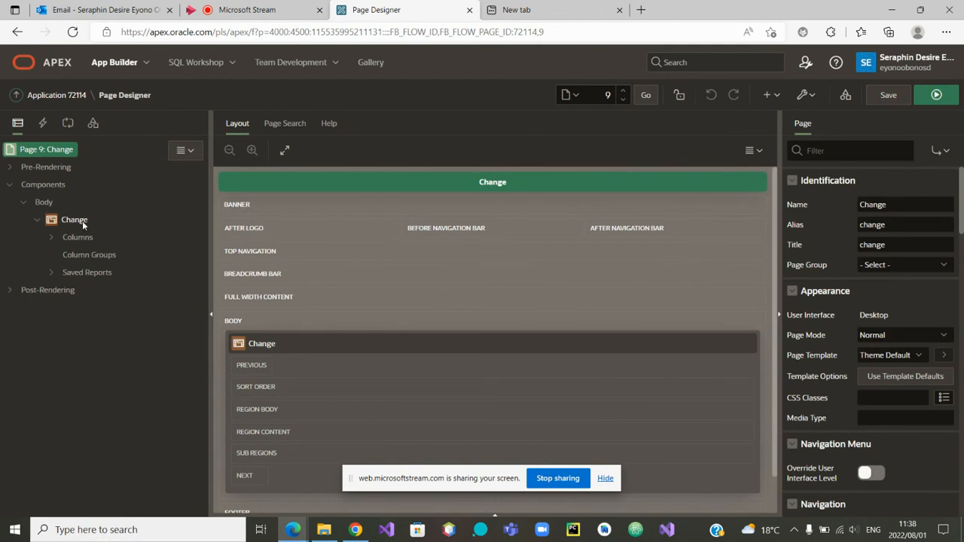
pyautogui.click(82, 220)
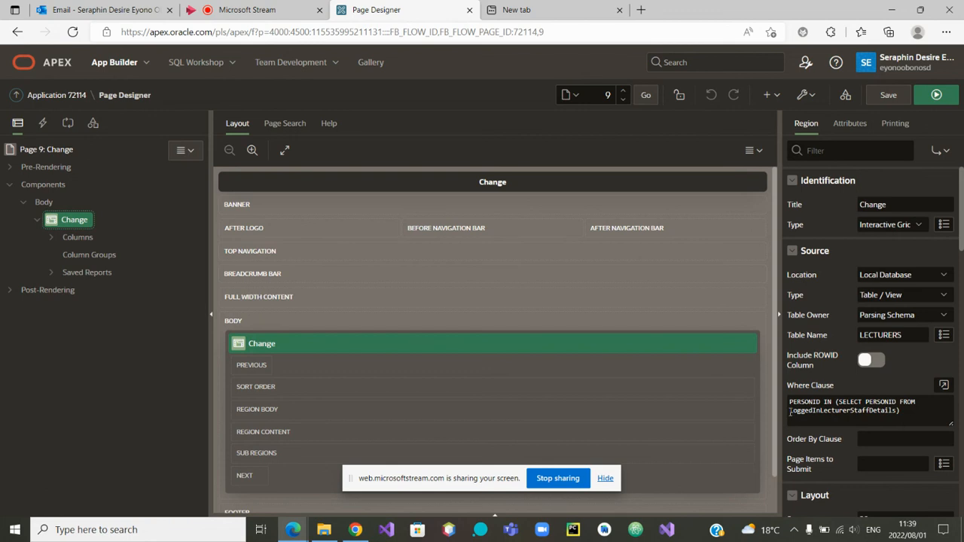
pyautogui.moveTo(790, 405); pyautogui.dragTo(908, 411)
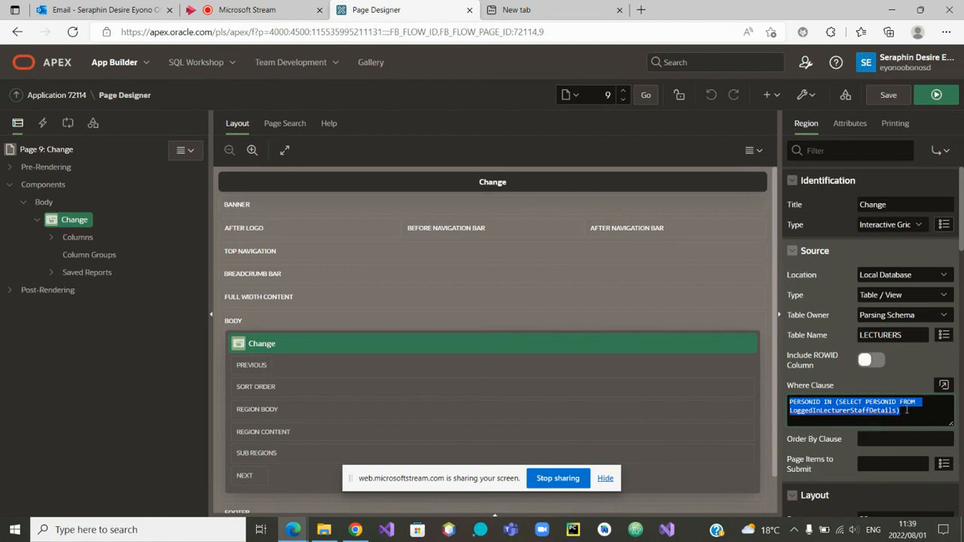
pyautogui.click(908, 410)
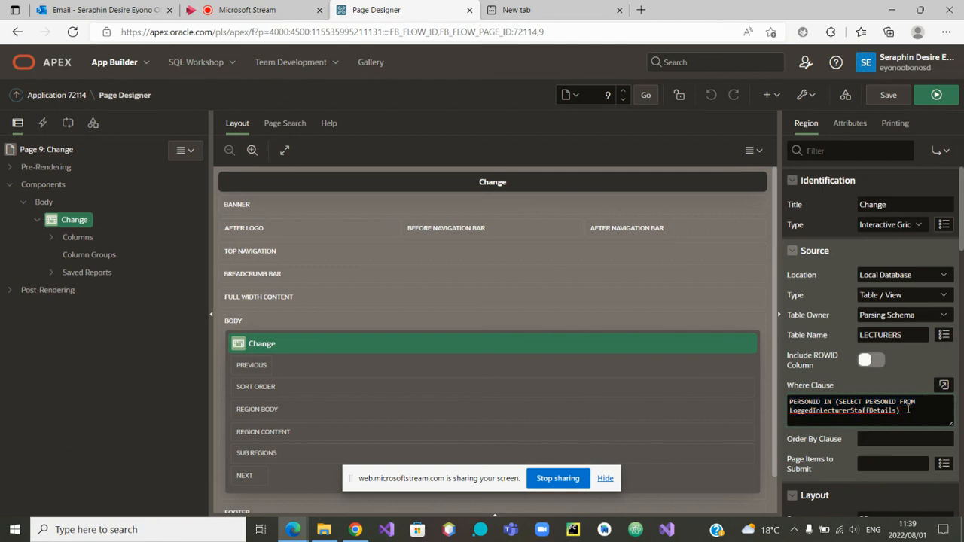